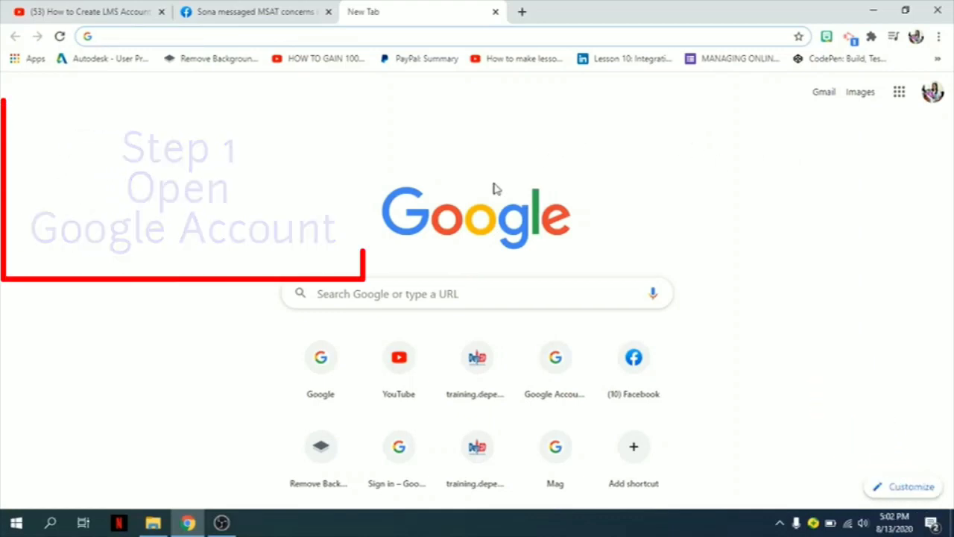
Step: Switch to the second Google account and open Google Classroom from the apps launcher
{"action": "left_click", "coordinate": [932, 93]}
{"action": "left_click", "coordinate": [795, 321]}
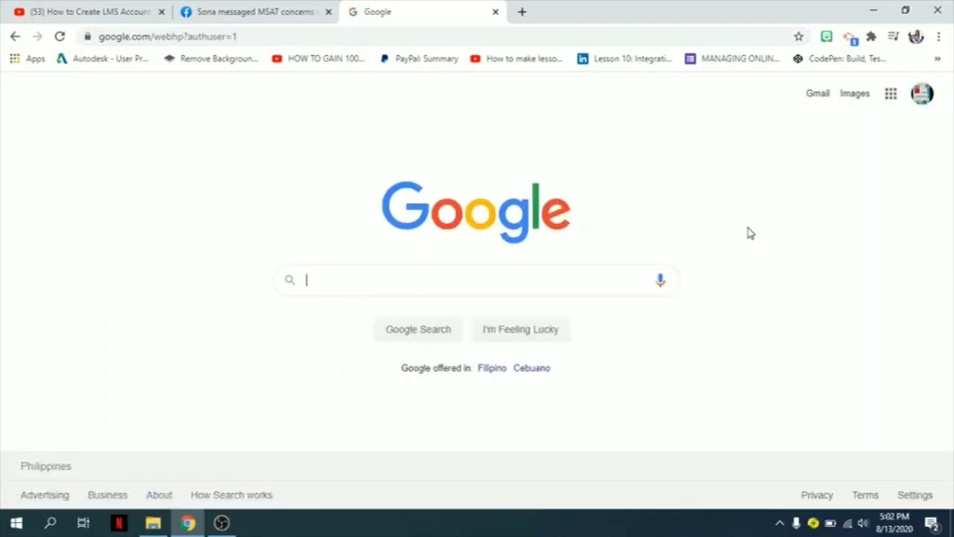
{"action": "left_click", "coordinate": [889, 102]}
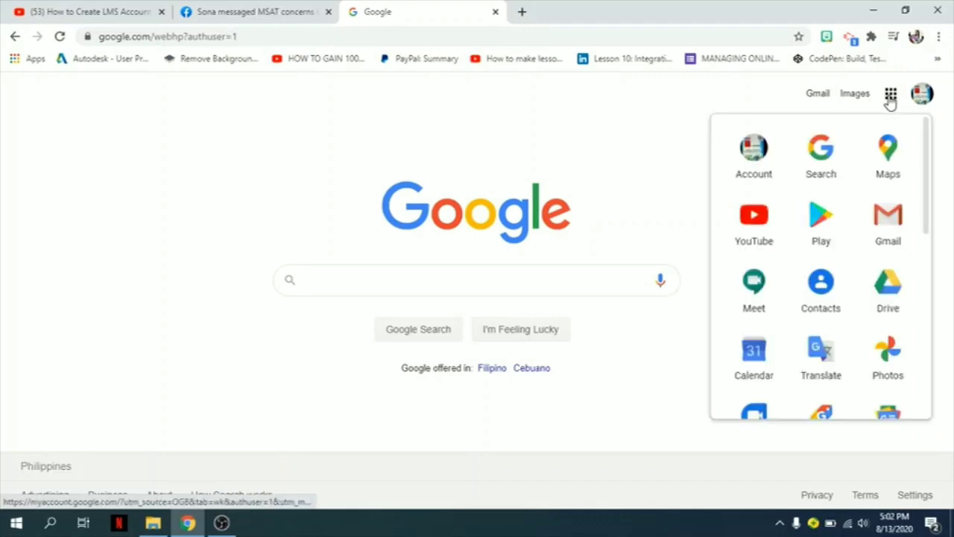
{"action": "scroll", "coordinate": [811, 283], "scroll_direction": "down", "scroll_amount": 3}
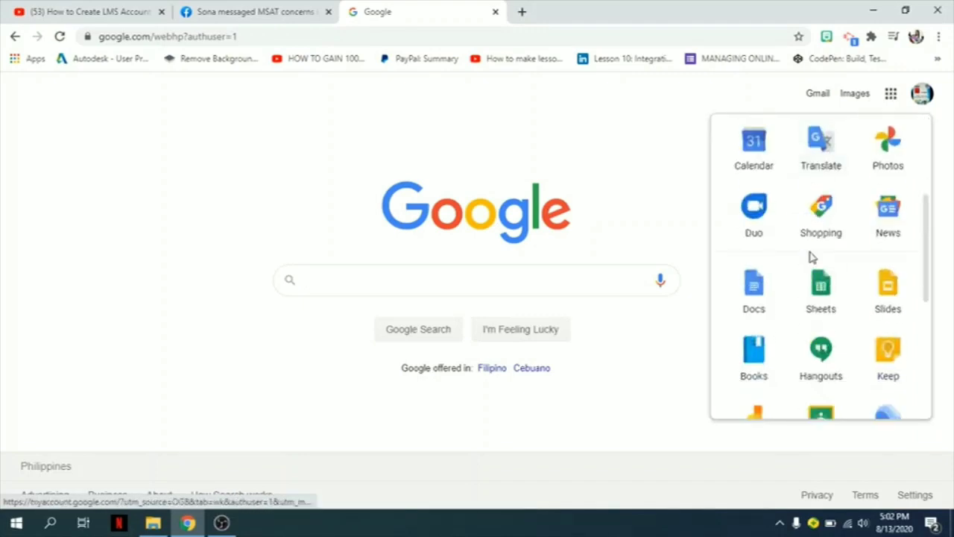
{"action": "scroll", "coordinate": [812, 257], "scroll_direction": "down", "scroll_amount": 4}
{"action": "scroll", "coordinate": [816, 246], "scroll_direction": "up", "scroll_amount": 1}
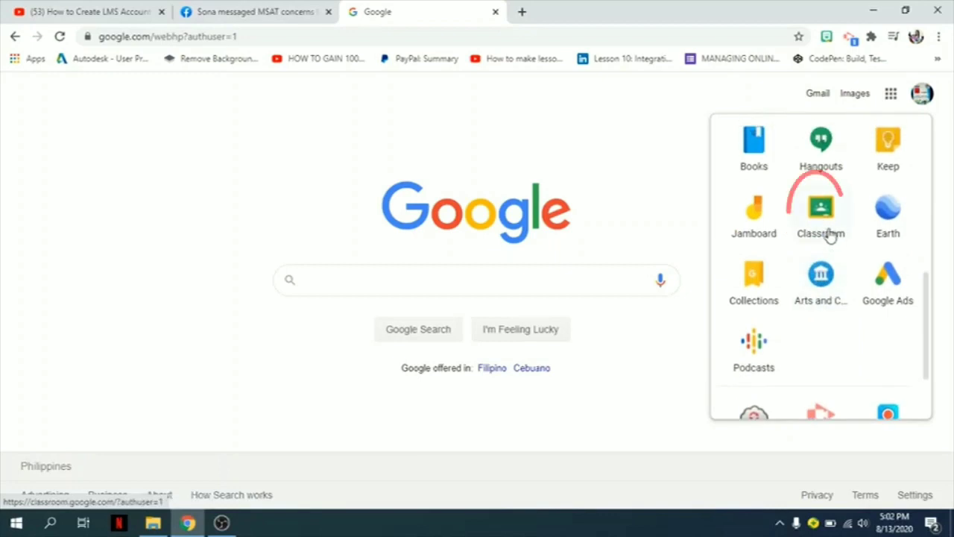
{"action": "left_click", "coordinate": [824, 230]}
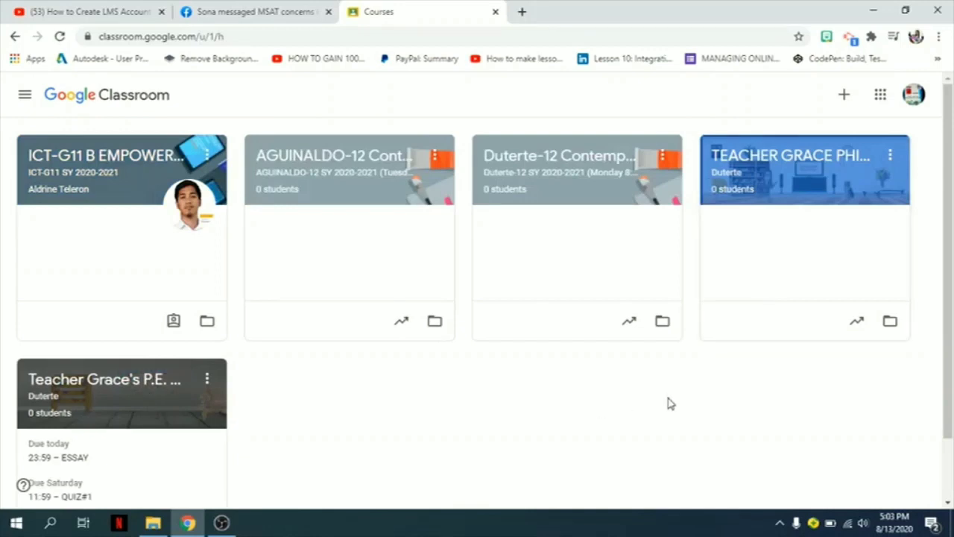
Step: Start creating a new class and acknowledge the notice about not using Classroom at a school
{"action": "scroll", "coordinate": [668, 403], "scroll_direction": "down", "scroll_amount": 1}
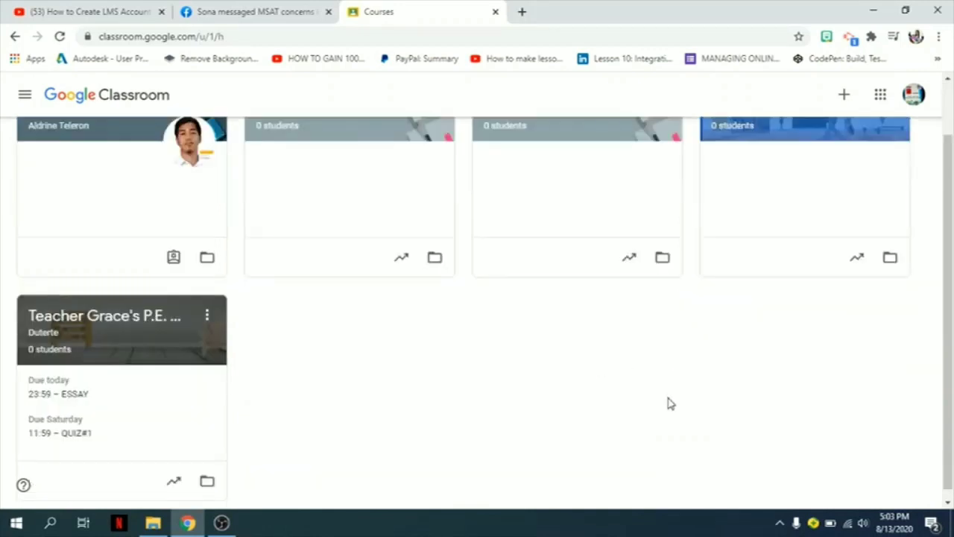
{"action": "scroll", "coordinate": [668, 403], "scroll_direction": "up", "scroll_amount": 1}
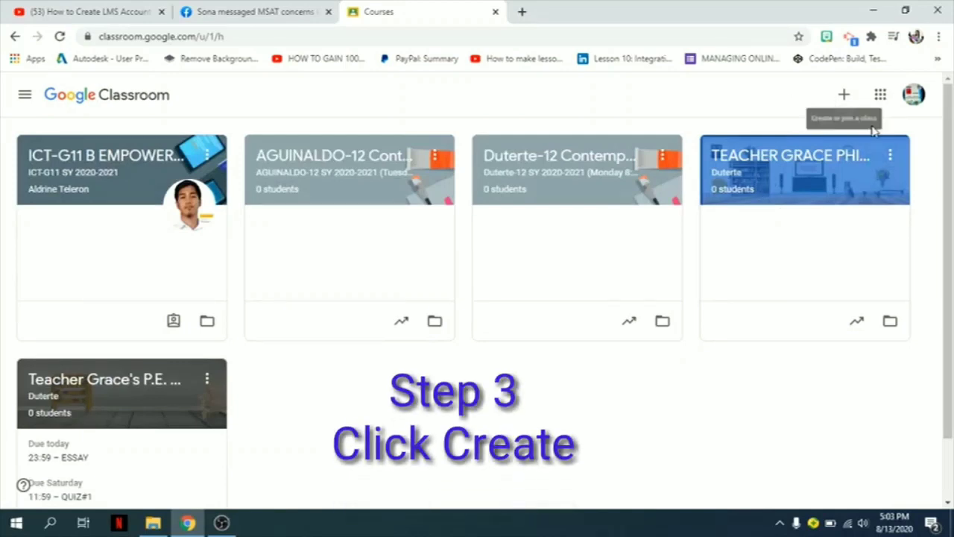
{"action": "left_click", "coordinate": [844, 97]}
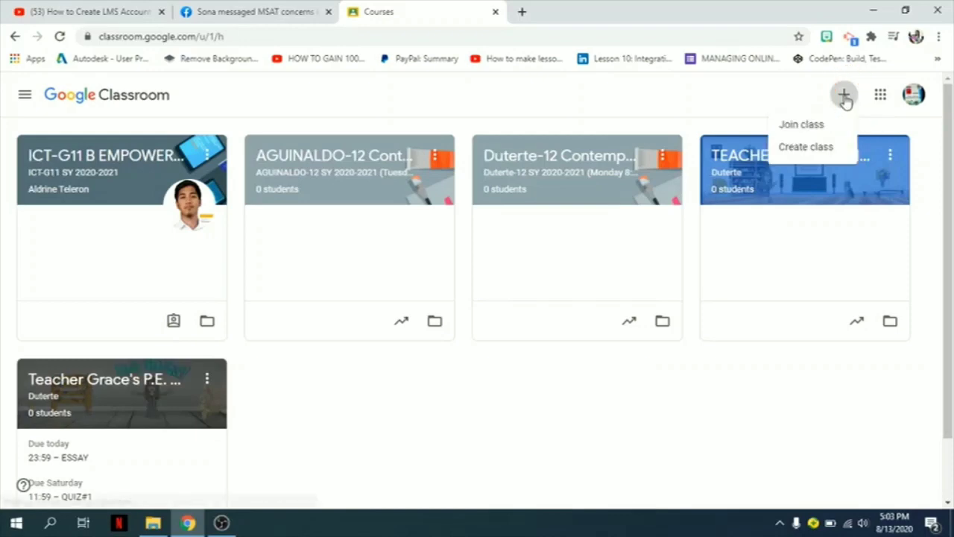
{"action": "left_click", "coordinate": [808, 149]}
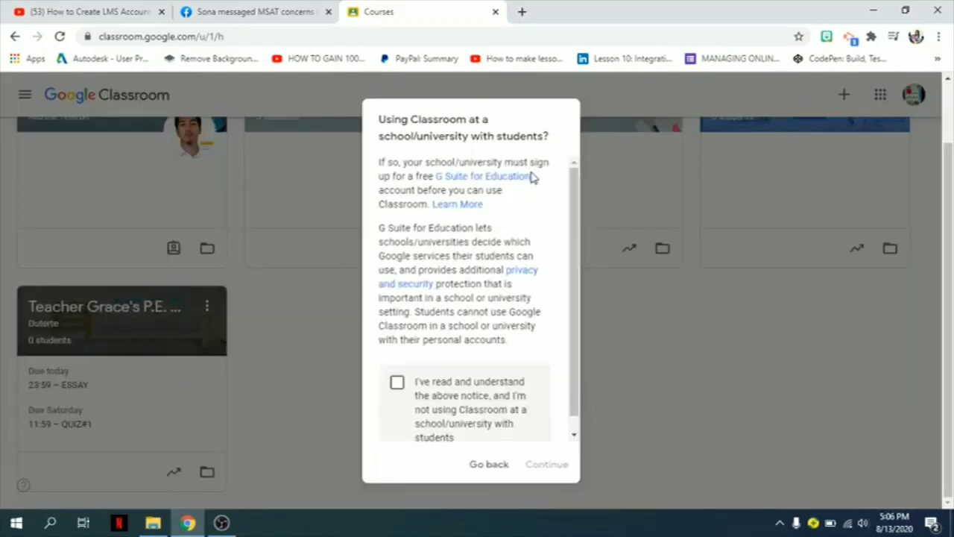
{"action": "left_click", "coordinate": [397, 384]}
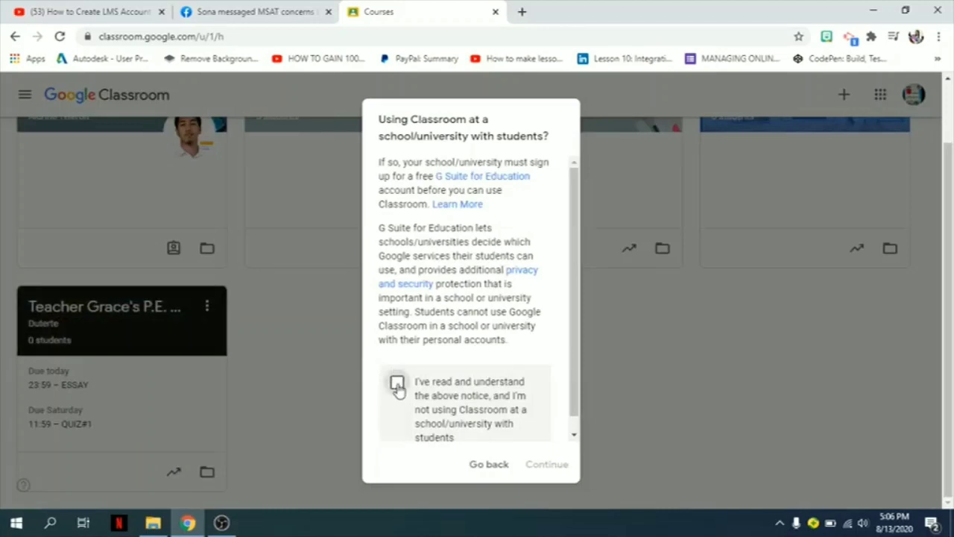
{"action": "left_click", "coordinate": [546, 466]}
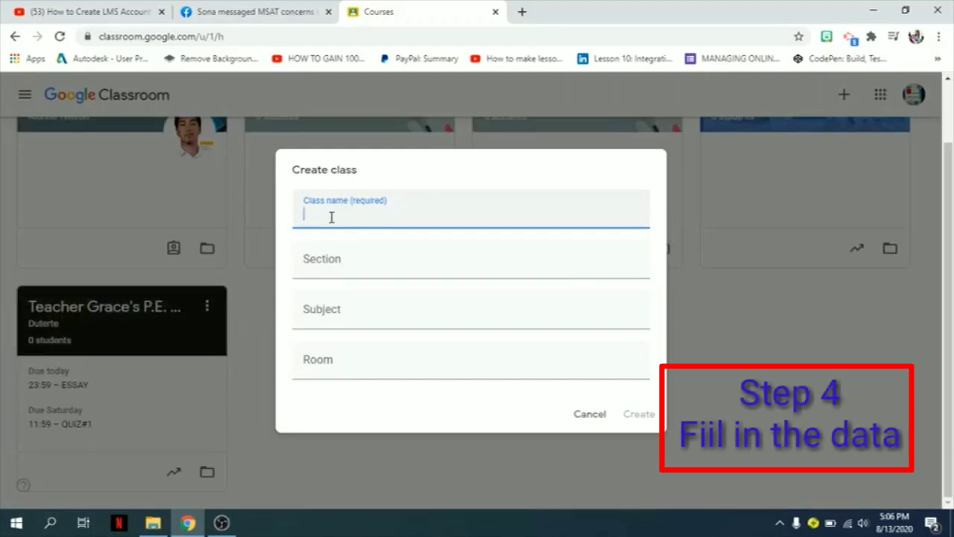
Step: Name the class Teacher Grace's Class
{"action": "type", "text": "T"}
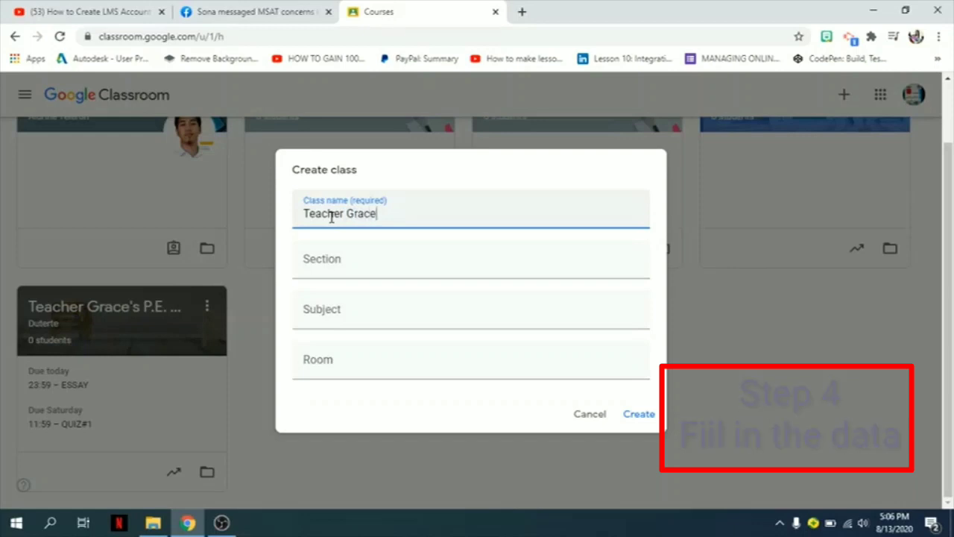
{"action": "type", "text": "eacher Grace"}
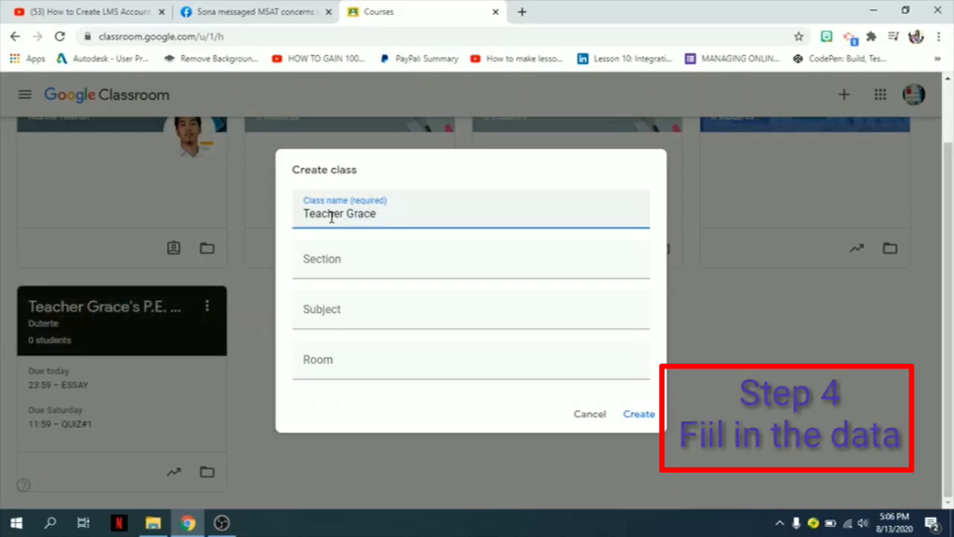
{"action": "type", "text": "'s "}
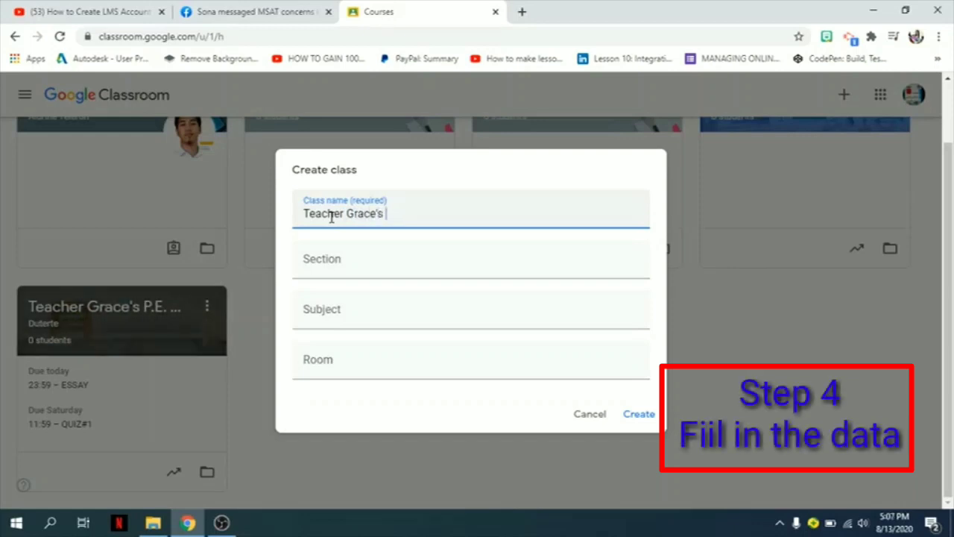
{"action": "type", "text": "Class"}
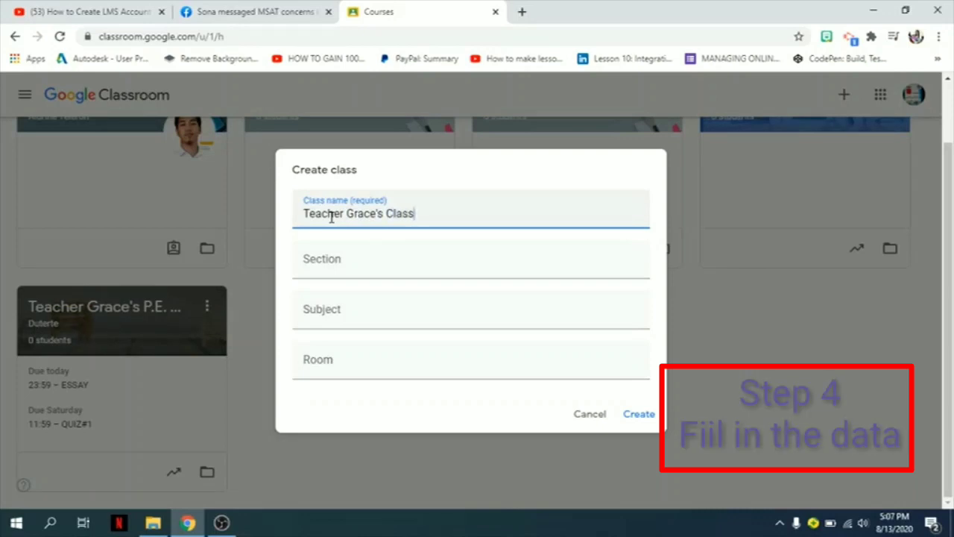
Step: Set the section to G12- Basketry, with the subject Intro. to Philosophy
{"action": "left_click", "coordinate": [349, 273]}
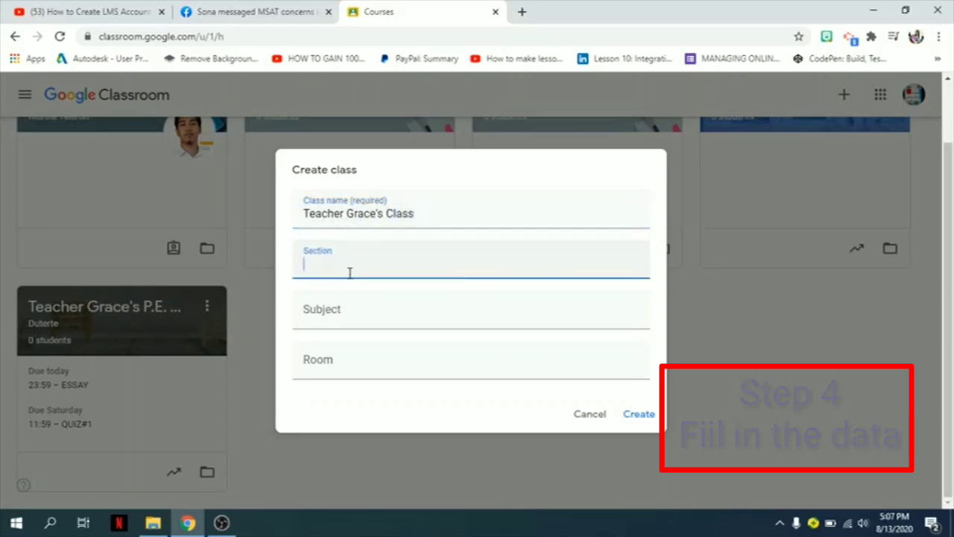
{"action": "type", "text": "G12"}
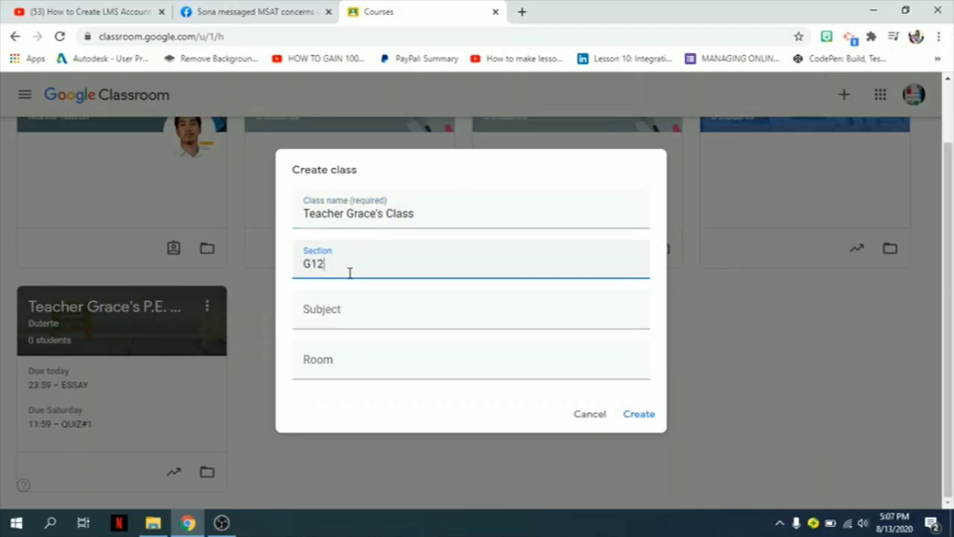
{"action": "type", "text": "- Baske"}
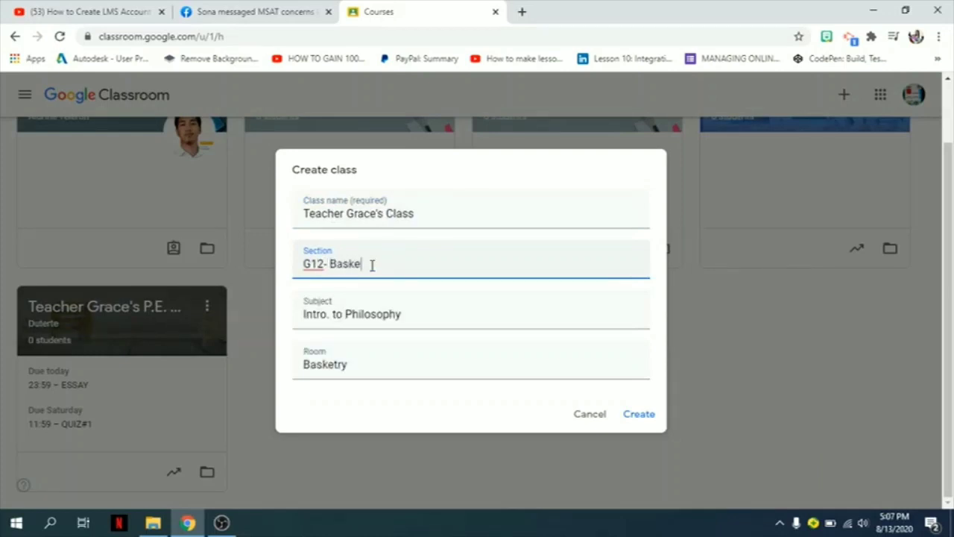
{"action": "type", "text": "try"}
Step: Replace the room with Duterte and create the class
{"action": "double_click", "coordinate": [303, 364]}
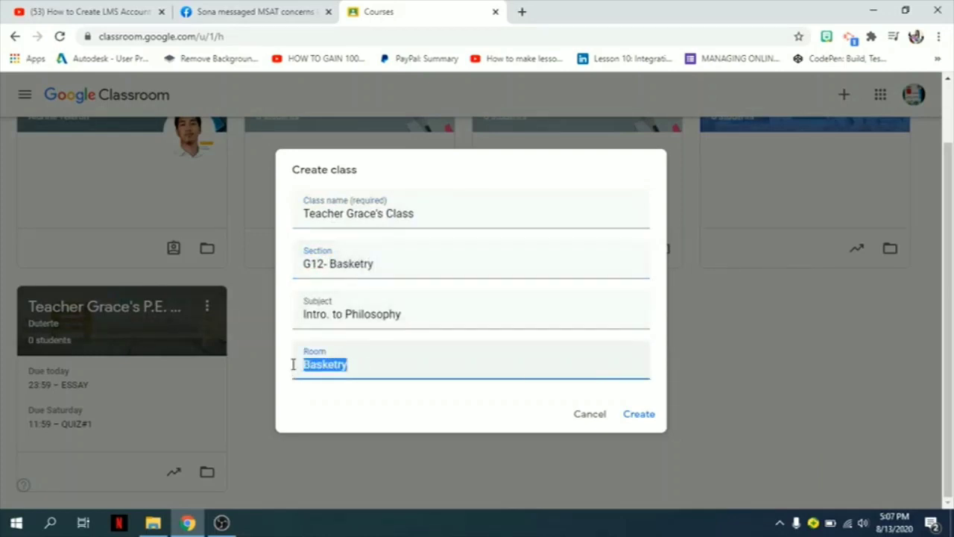
{"action": "type", "text": "Duterte"}
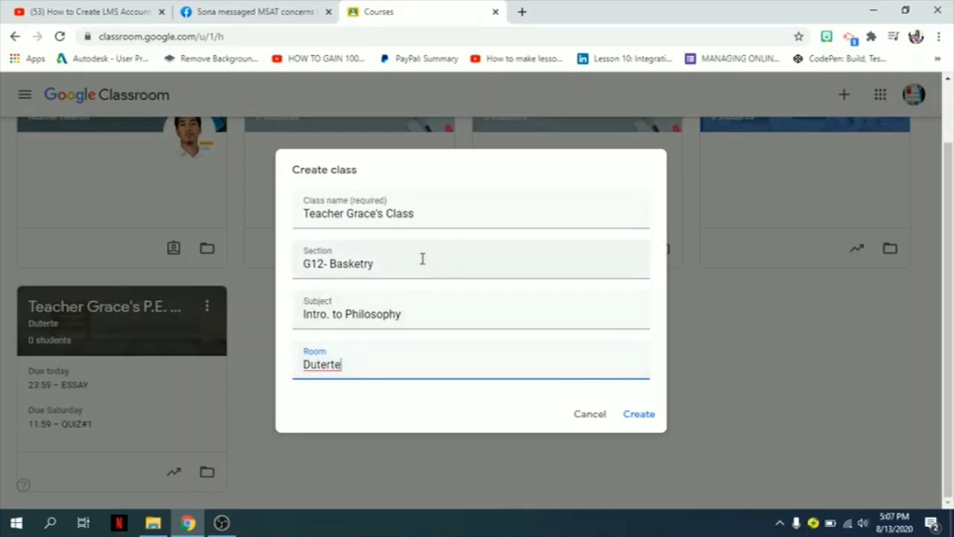
{"action": "left_click", "coordinate": [643, 415]}
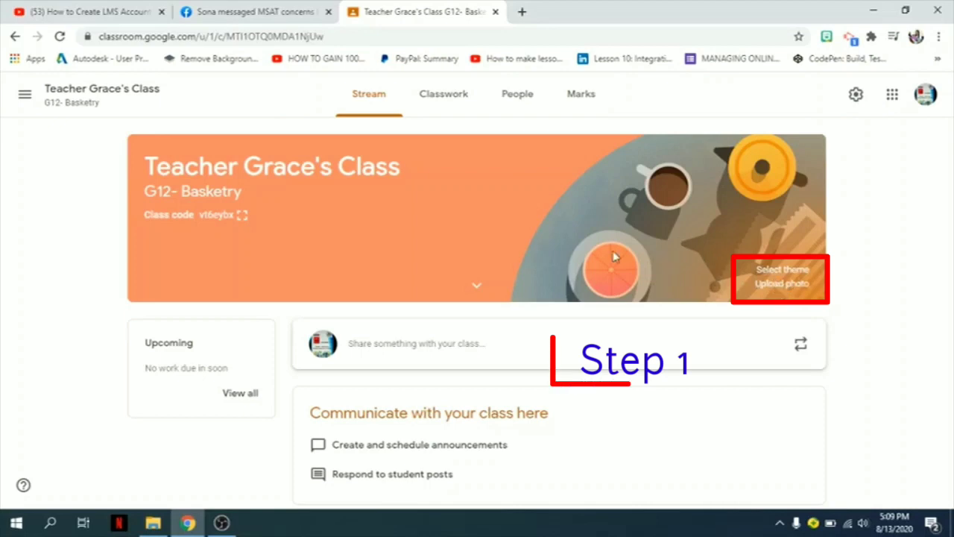
Step: Change the class theme to the blue notebook-and-earphones image from the General gallery
{"action": "left_click", "coordinate": [781, 275]}
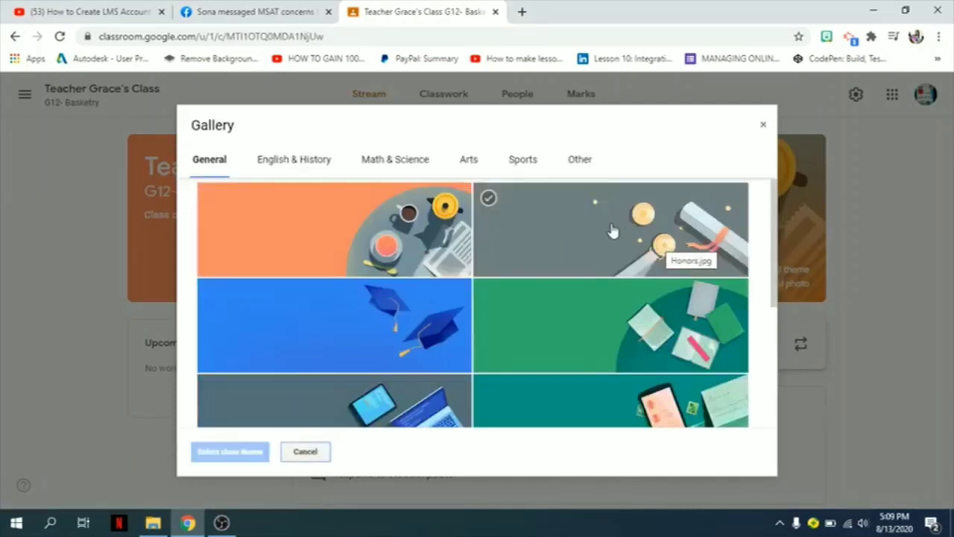
{"action": "scroll", "coordinate": [566, 299], "scroll_direction": "down", "scroll_amount": 2}
{"action": "scroll", "coordinate": [561, 276], "scroll_direction": "down", "scroll_amount": 2}
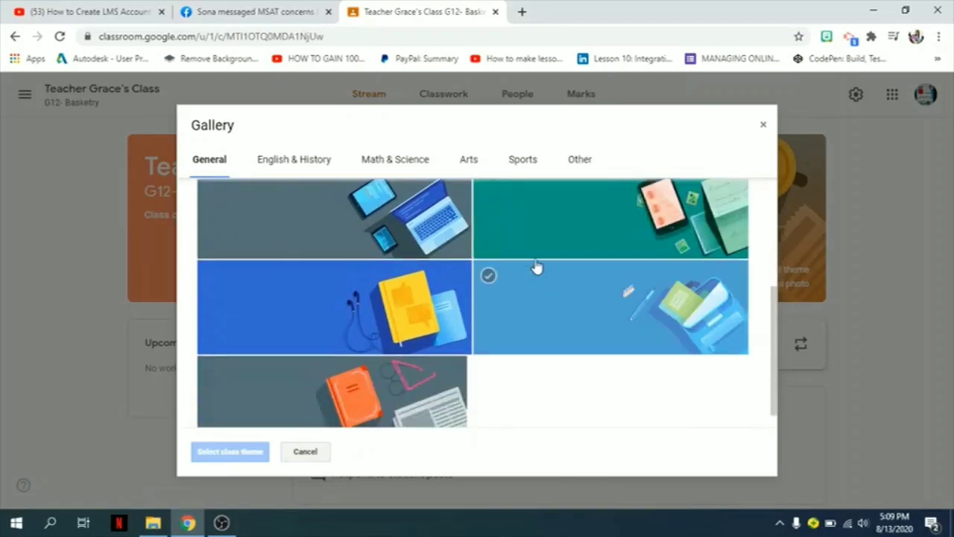
{"action": "scroll", "coordinate": [462, 288], "scroll_direction": "down", "scroll_amount": 1}
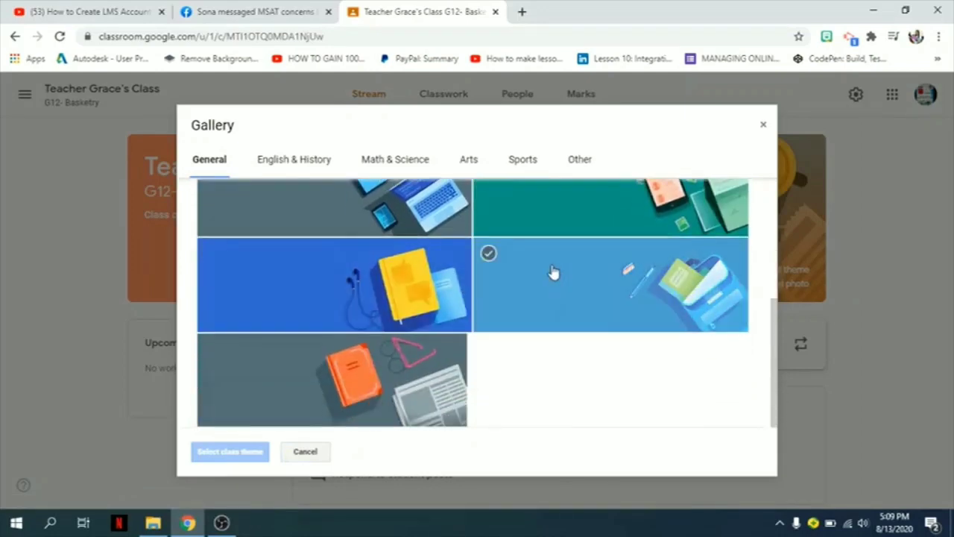
{"action": "scroll", "coordinate": [552, 270], "scroll_direction": "up", "scroll_amount": 2}
{"action": "scroll", "coordinate": [542, 328], "scroll_direction": "down", "scroll_amount": 2}
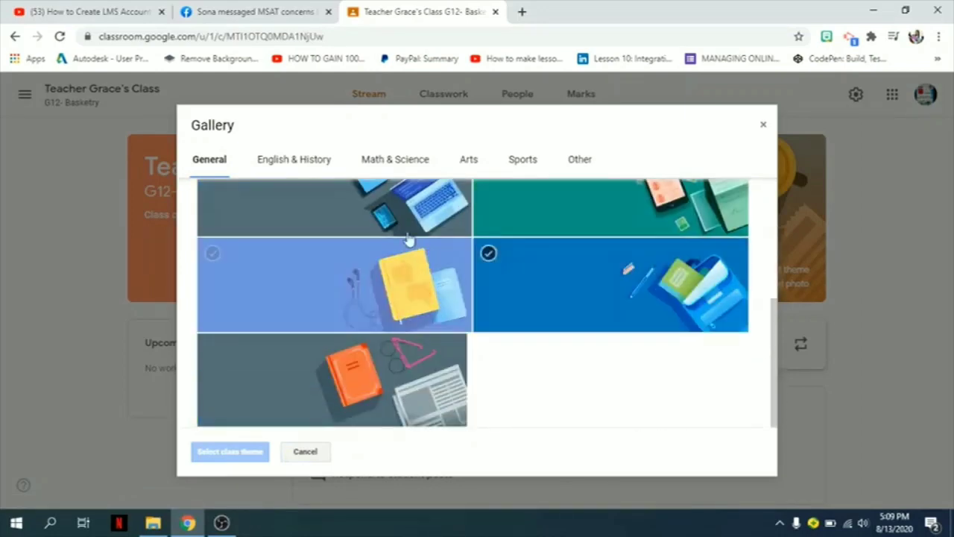
{"action": "left_click", "coordinate": [358, 283]}
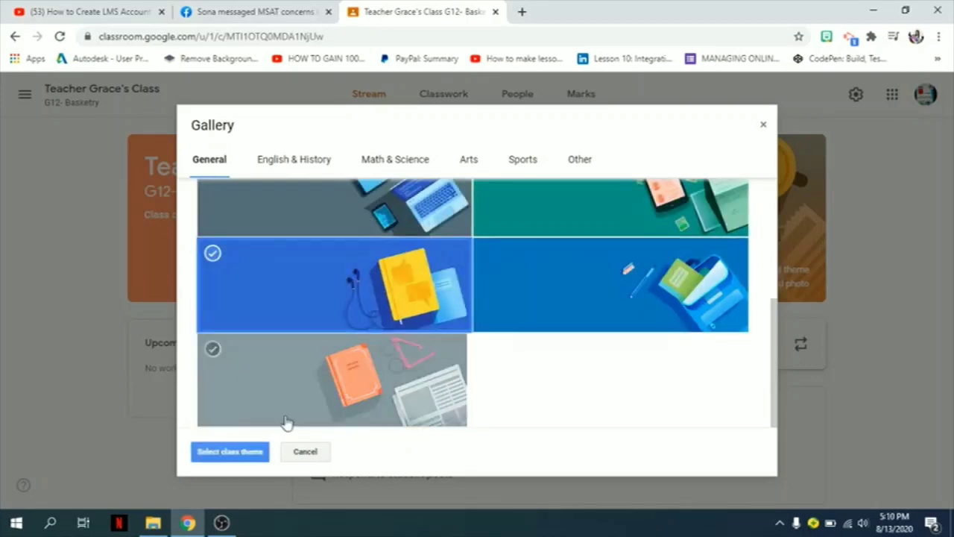
{"action": "left_click", "coordinate": [248, 454]}
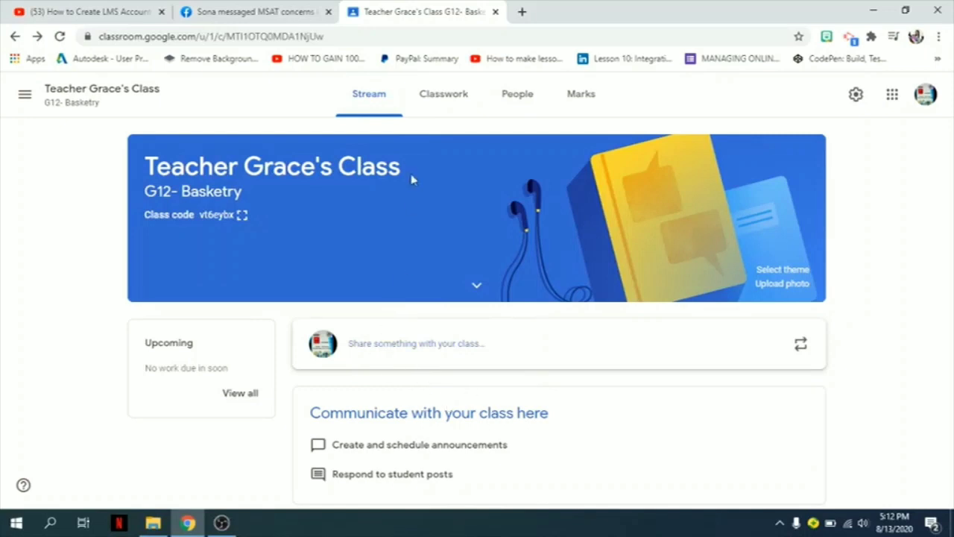
Step: Open the class's Classwork page and look over the available Create options
{"action": "left_click", "coordinate": [439, 103]}
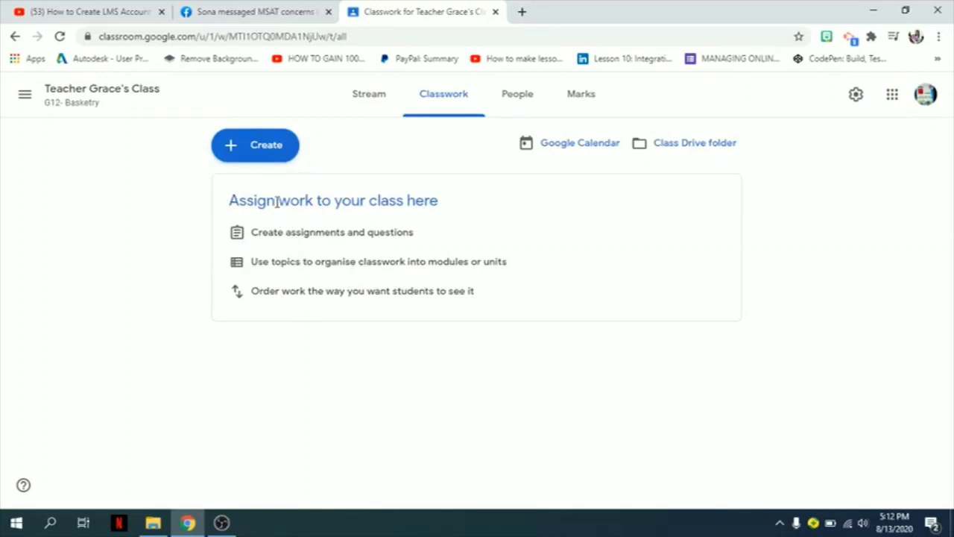
{"action": "left_click", "coordinate": [237, 149]}
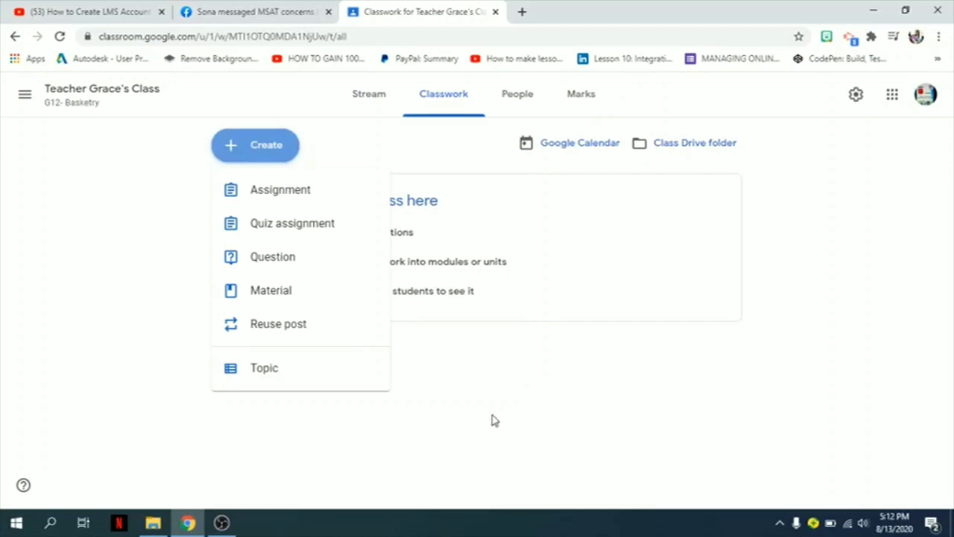
{"action": "left_click", "coordinate": [352, 403]}
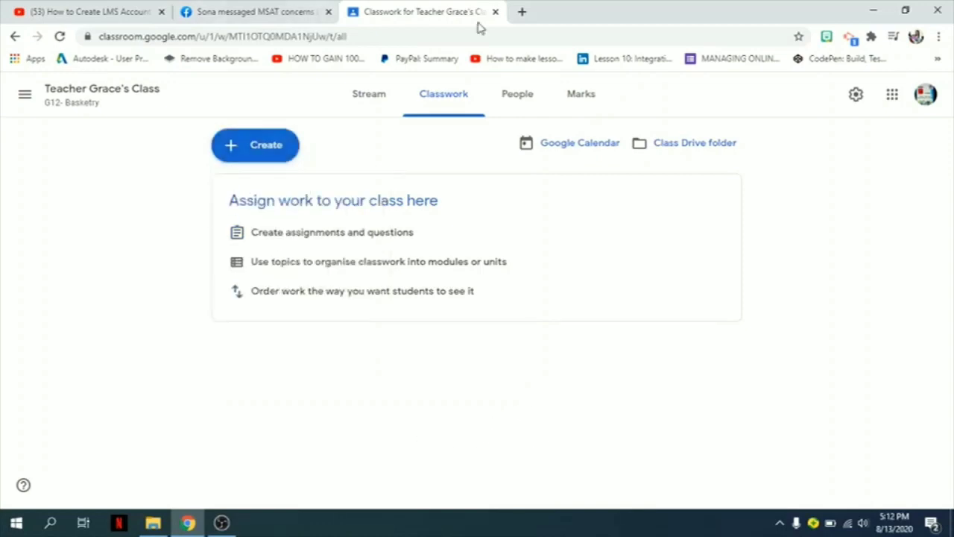
Step: Open the People page and preview the invite dialogs for students and teachers without inviting anyone
{"action": "left_click", "coordinate": [518, 95]}
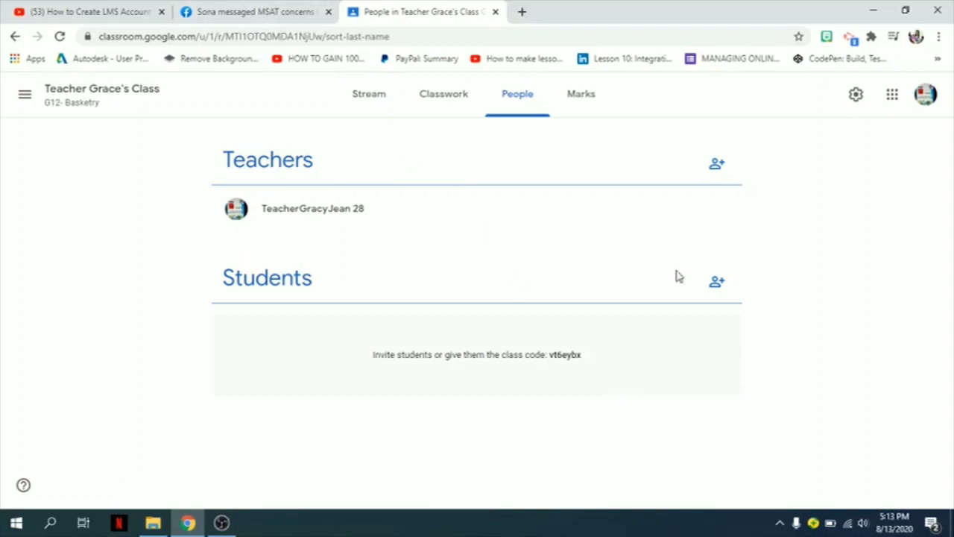
{"action": "left_click", "coordinate": [717, 287]}
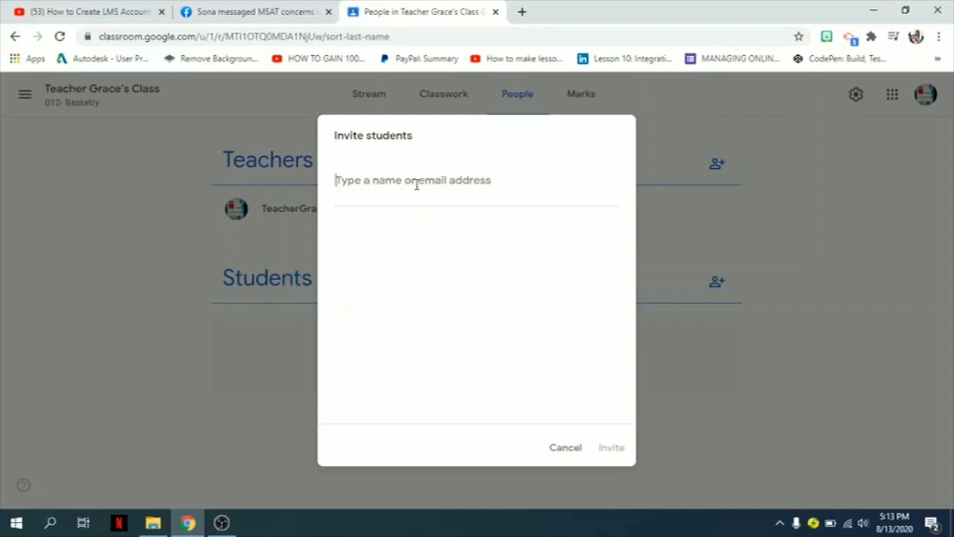
{"action": "left_click", "coordinate": [566, 449]}
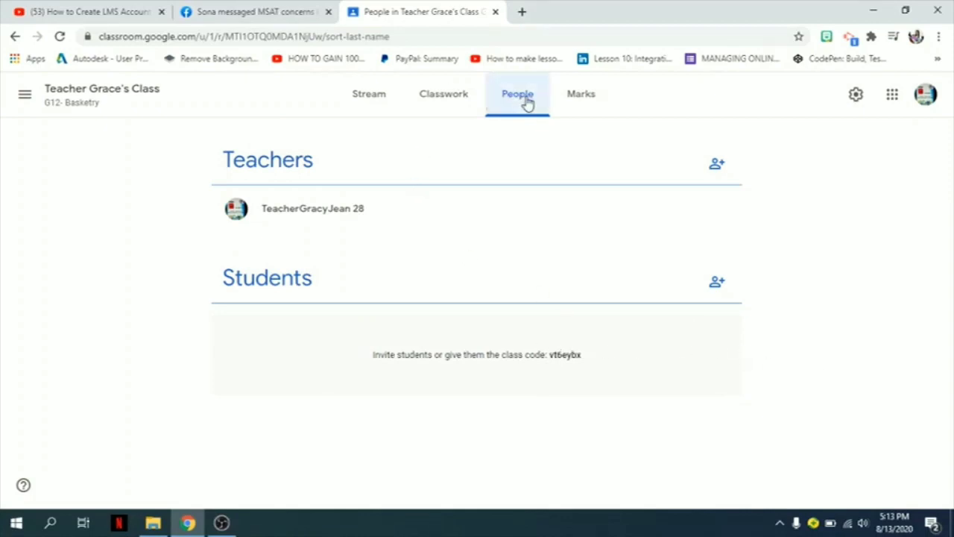
{"action": "left_click", "coordinate": [715, 166]}
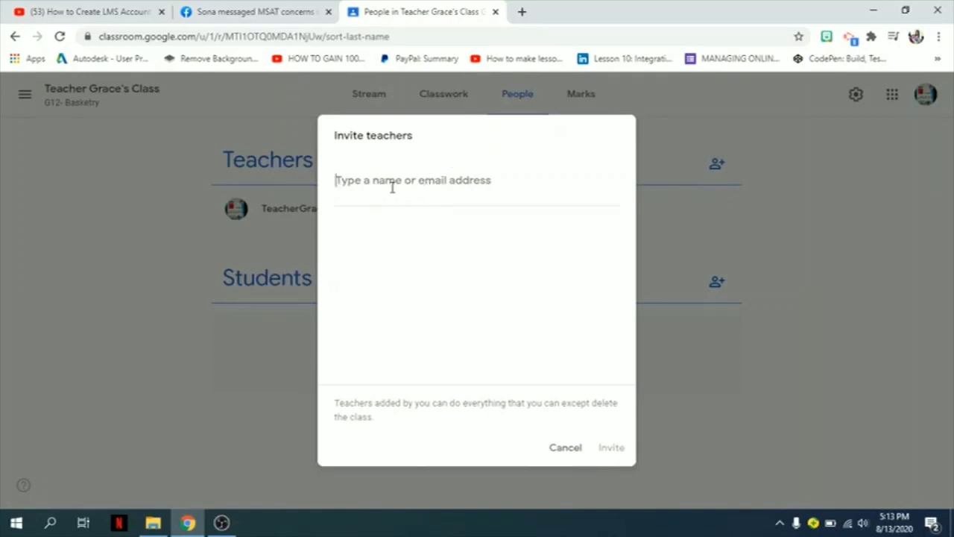
{"action": "left_click", "coordinate": [565, 450]}
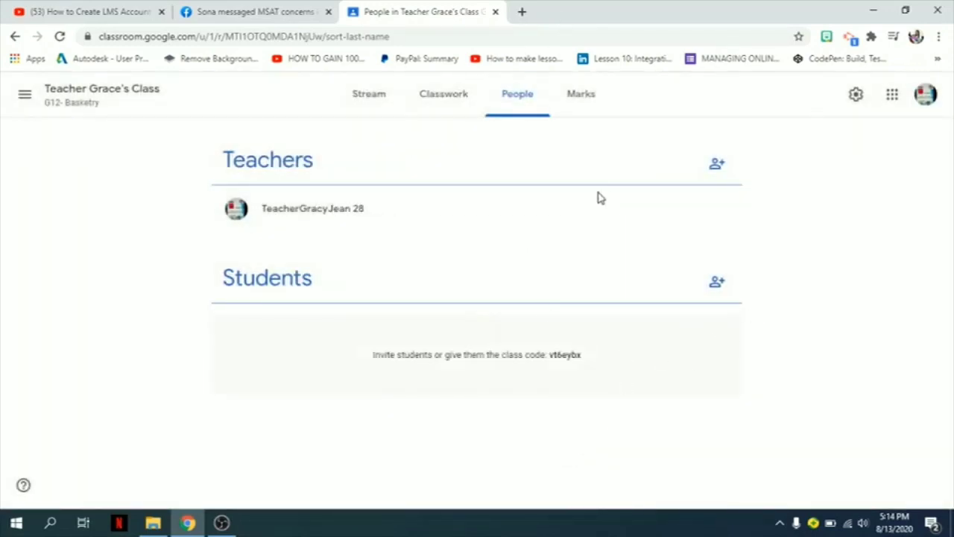
Step: View the Marks page, then return to the class stream through the classes menu
{"action": "left_click", "coordinate": [580, 95]}
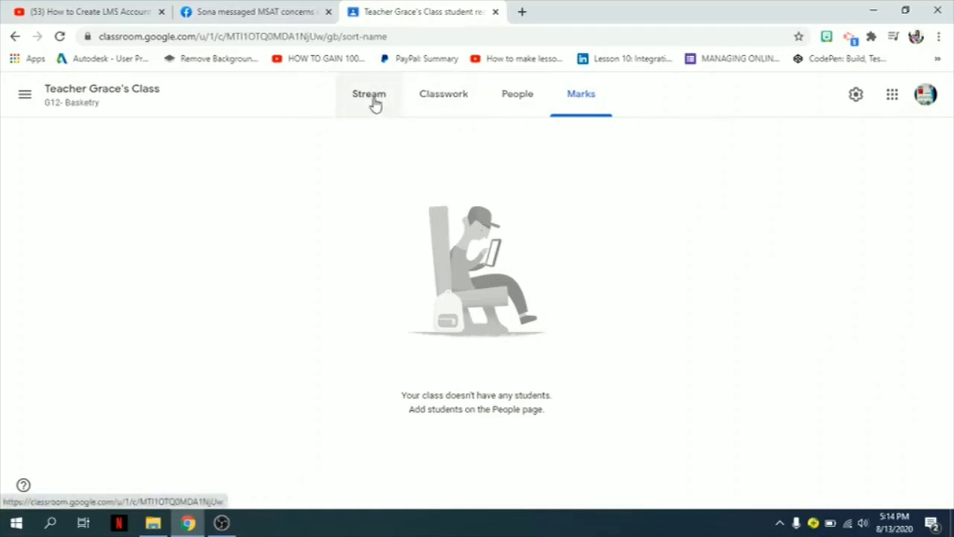
{"action": "left_click", "coordinate": [25, 95]}
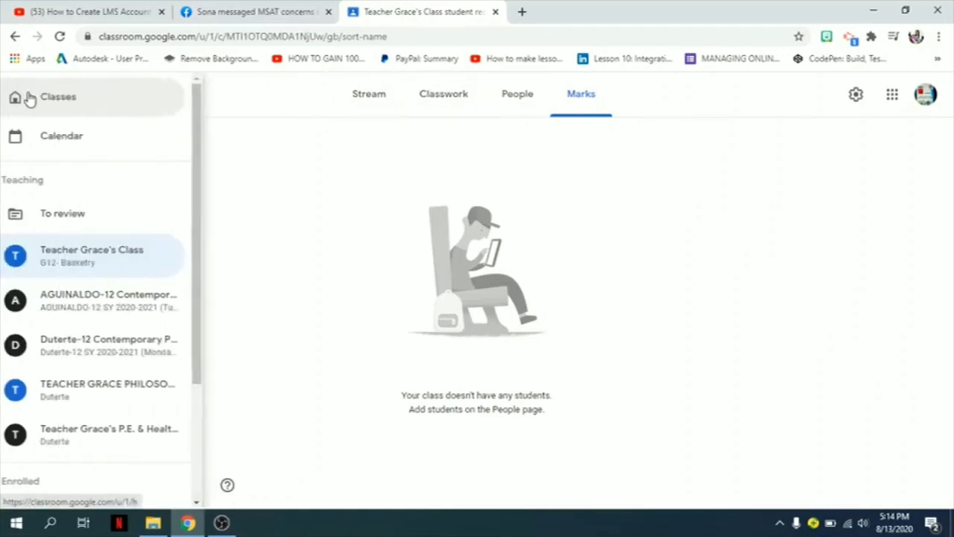
{"action": "left_click", "coordinate": [94, 267]}
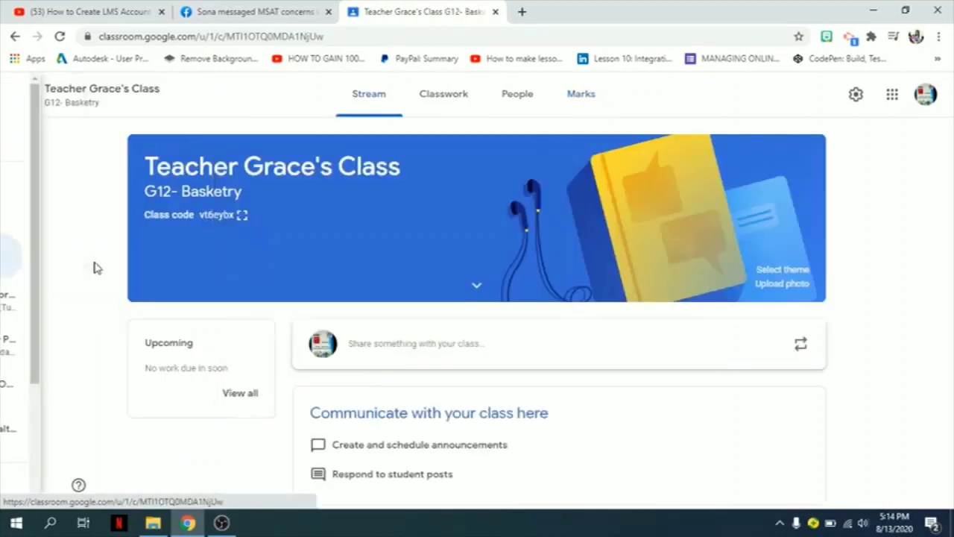